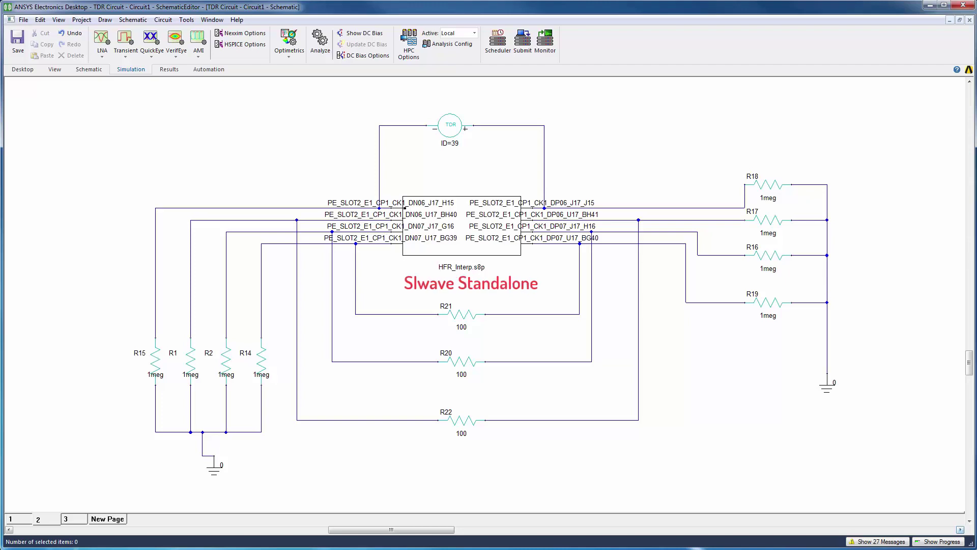
Step: Review the first and Full HFSS pages of the finished TDR example schematics
left_click(10, 518)
left_click(66, 518)
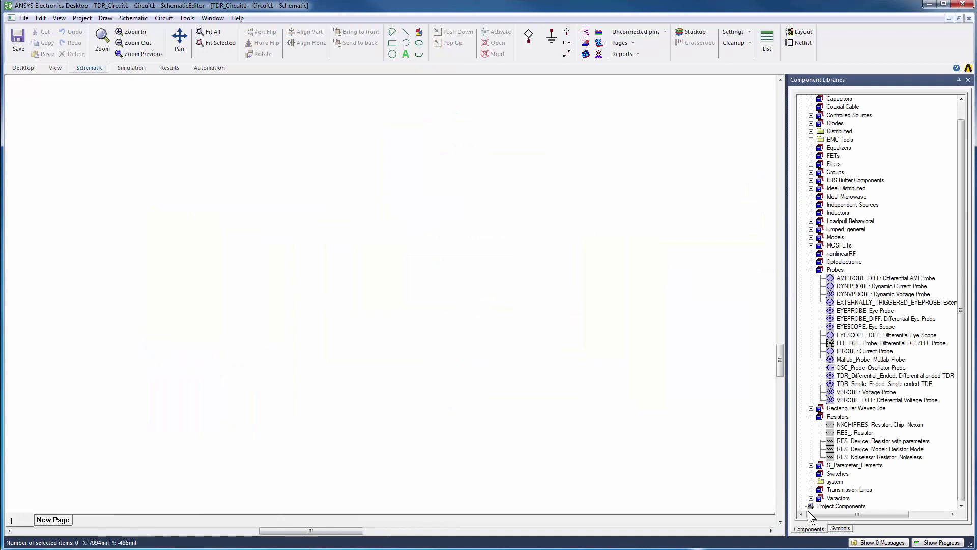
Step: Import Slwave_Interp.s8p as an NPort model and place one 8-port block on the schematic
left_click(841, 530)
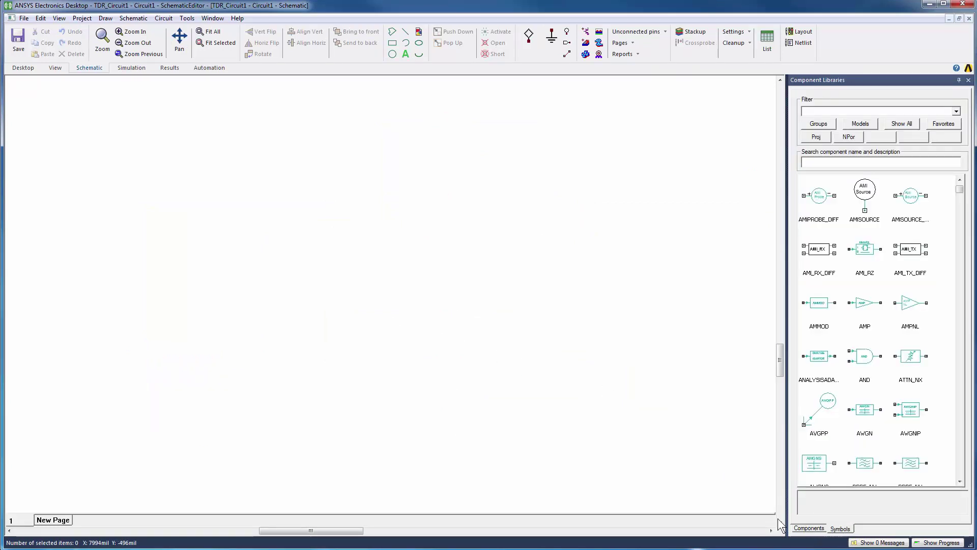
left_click(861, 124)
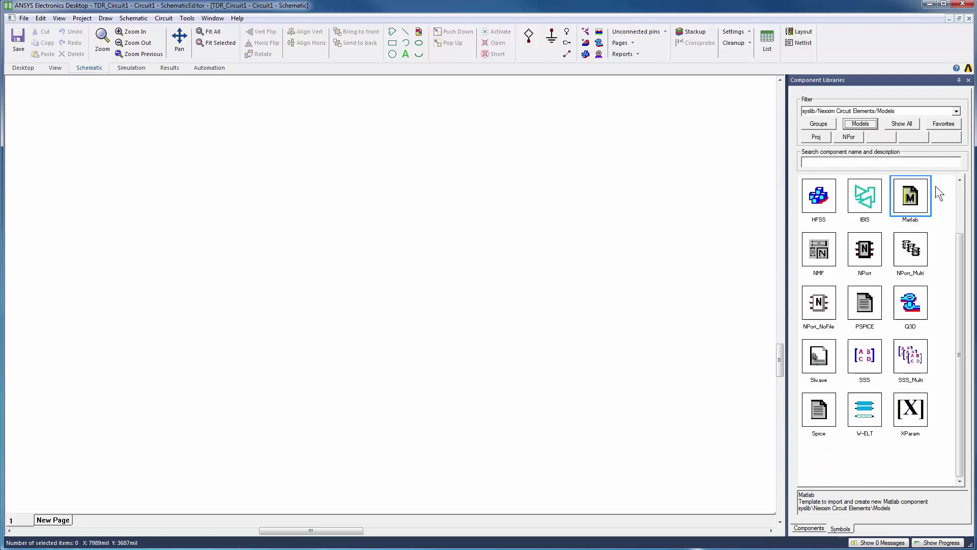
double_click(864, 261)
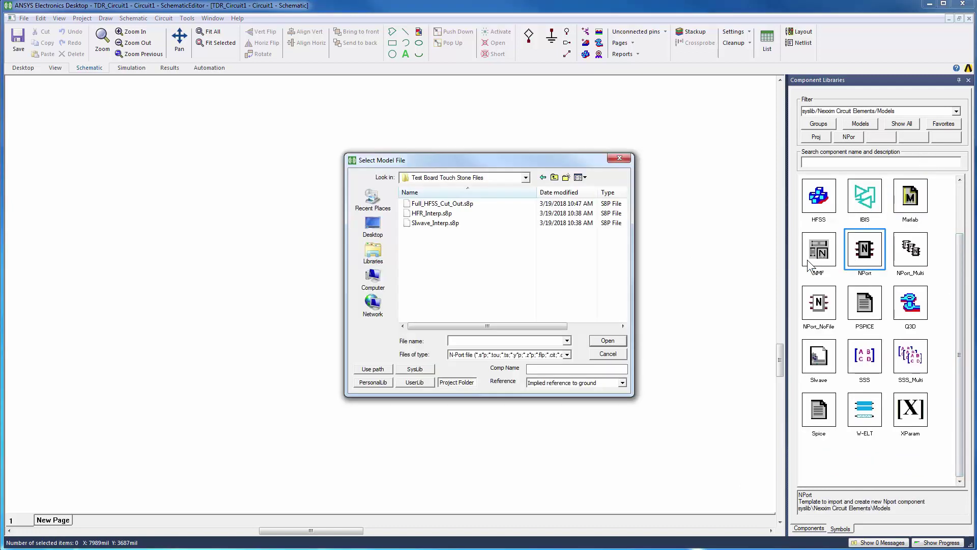
left_click(442, 224)
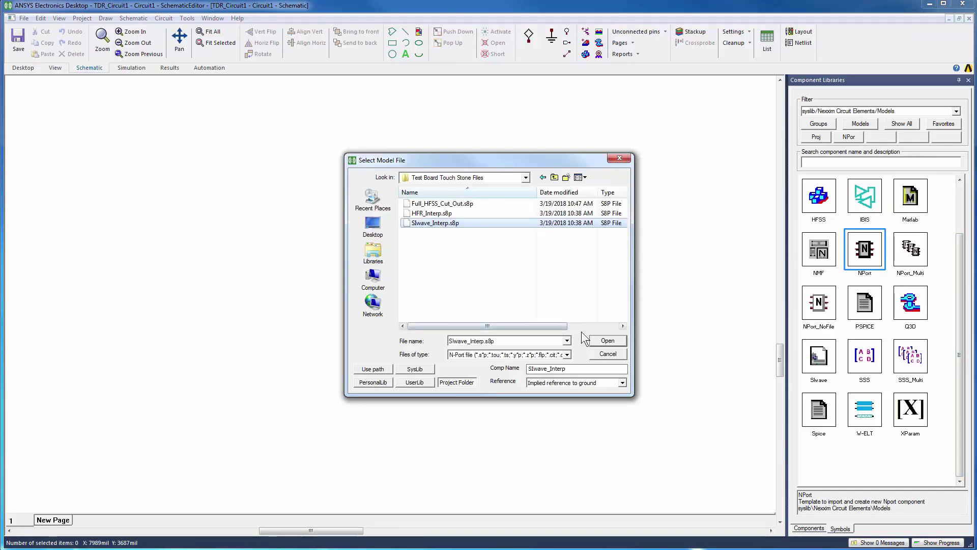
left_click(606, 341)
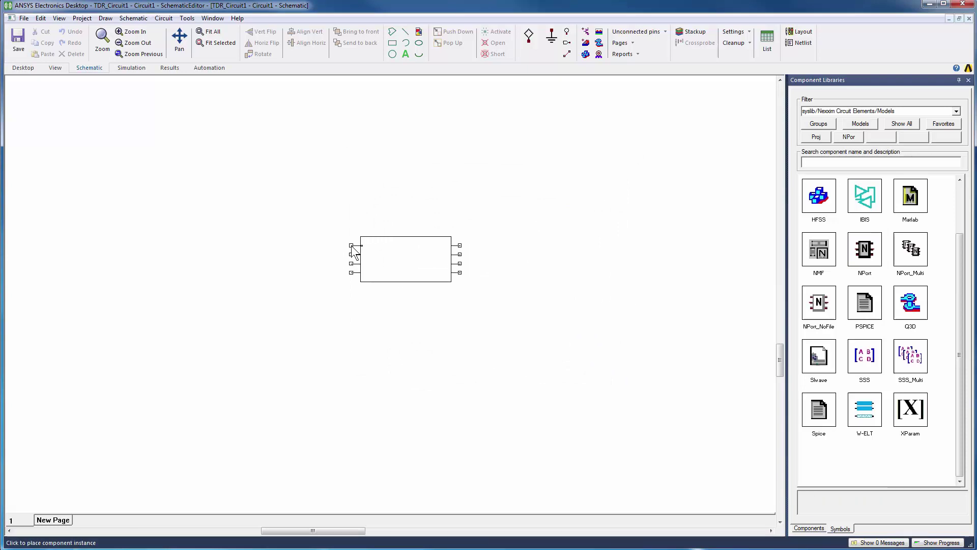
left_click(353, 249)
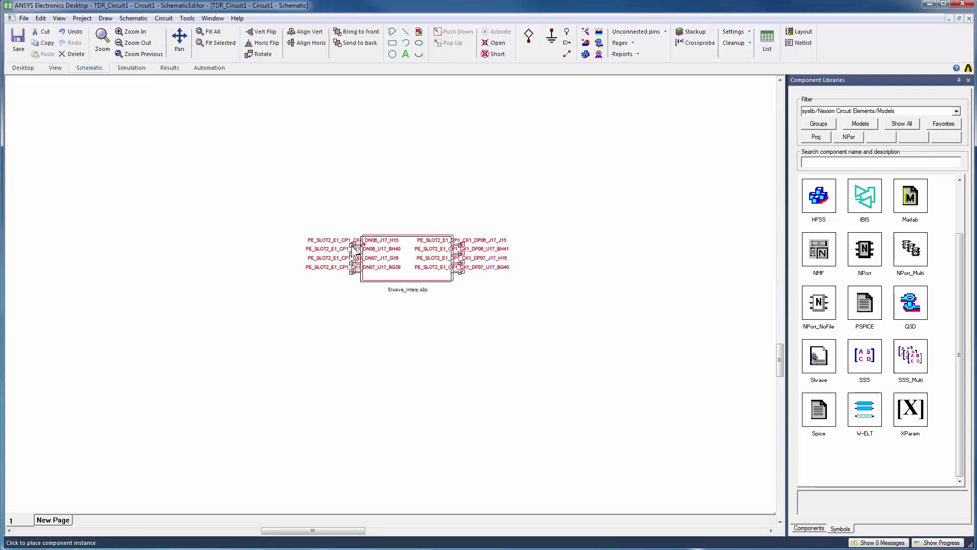
key("Escape")
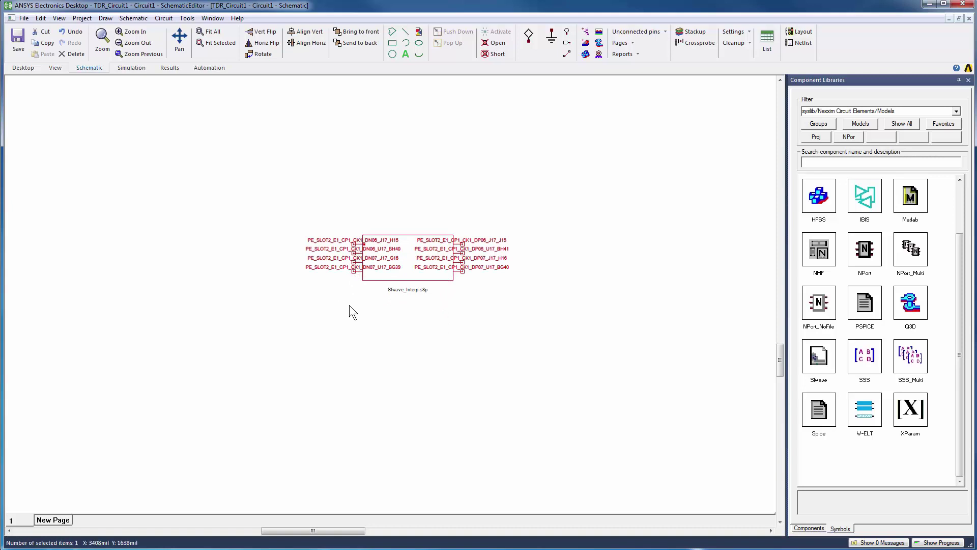
left_click(487, 334)
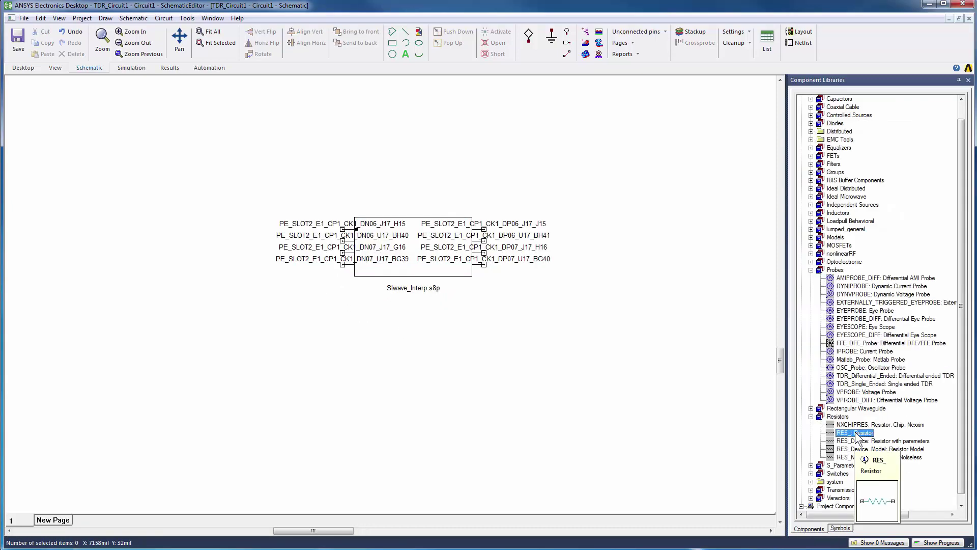
Step: Add the 1meg and 100-ohm resistors left of the N-port block, with a ground on the bottom resistor
left_click_drag(858, 438, 157, 324)
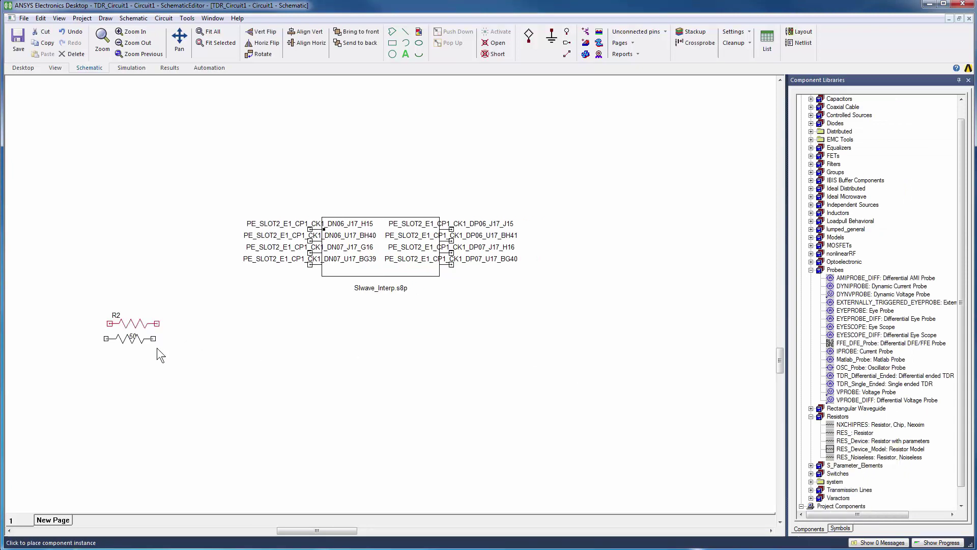
left_click(206, 329)
left_click(219, 376)
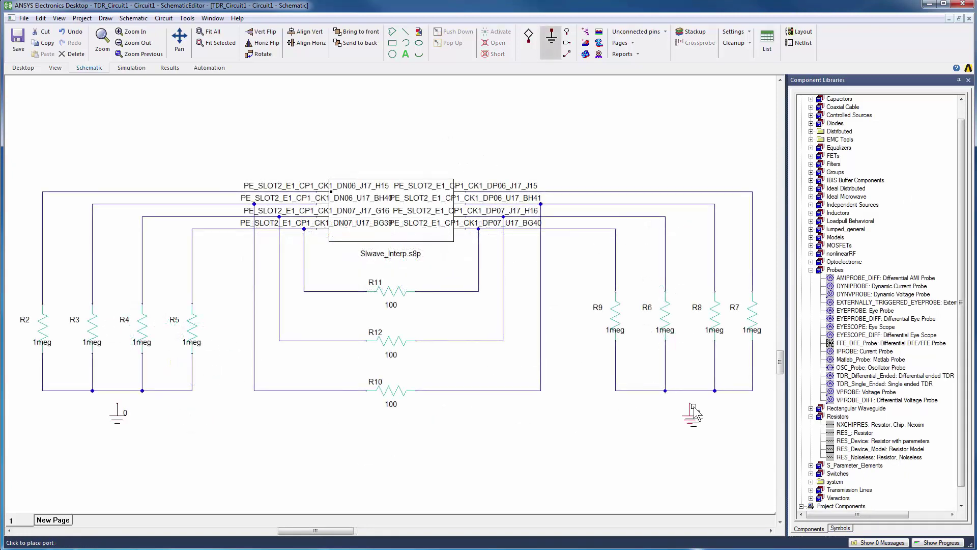
left_click(690, 407)
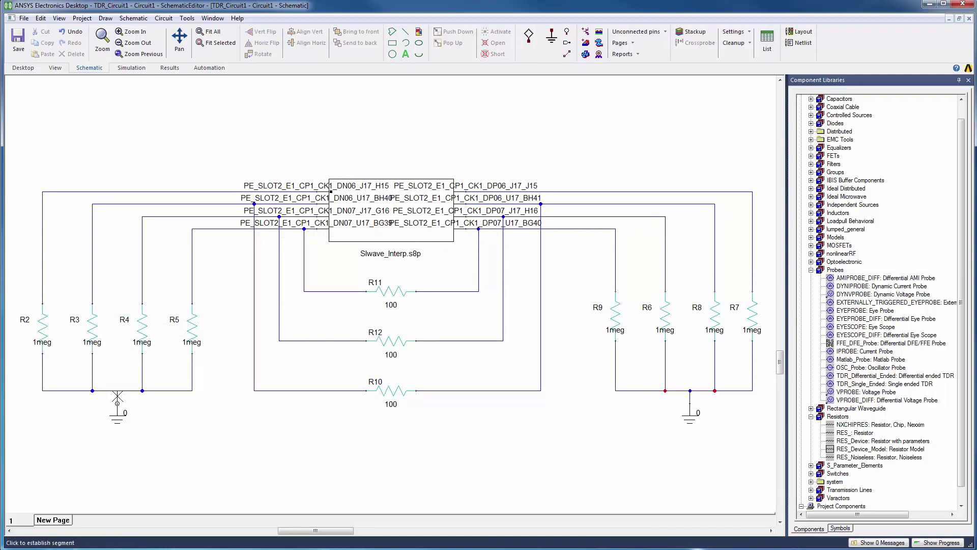
left_click_drag(117, 403, 117, 391)
left_click(220, 407)
key("ctrl+d")
Step: Place a TDR_Differential_Ended probe above the block and wire its pins to the top-left and top-right ports
left_click(865, 375)
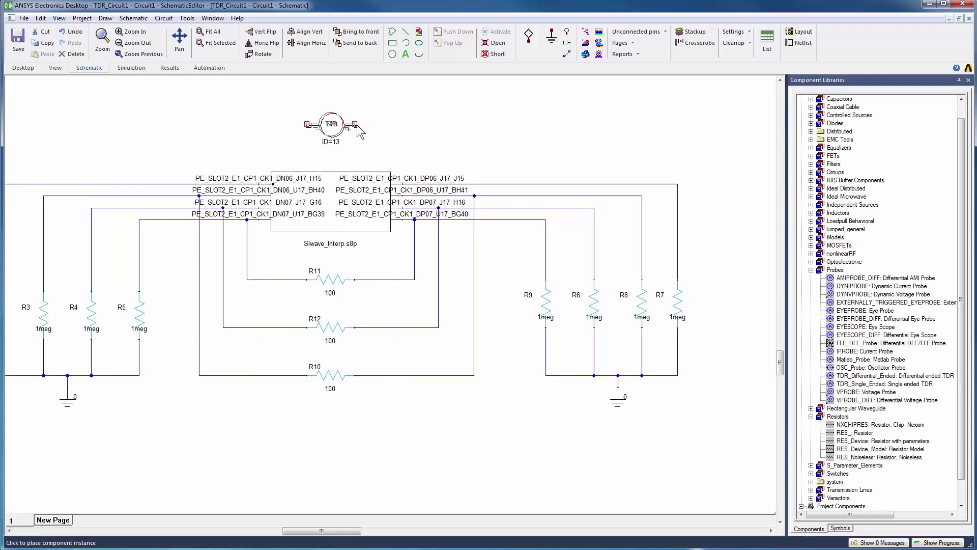
left_click(354, 123)
left_click_drag(336, 127, 336, 114)
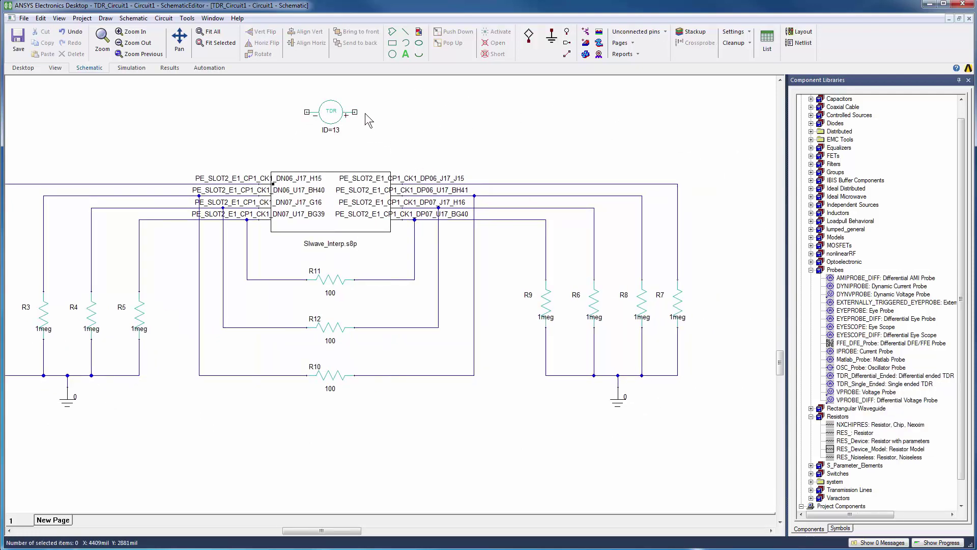
left_click(355, 112)
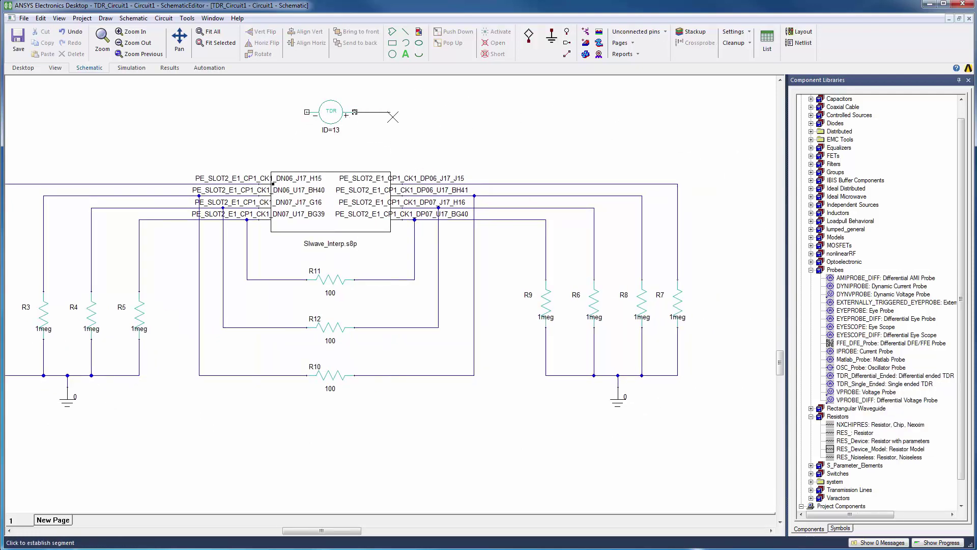
left_click(426, 183)
left_click(307, 112)
left_click(235, 183)
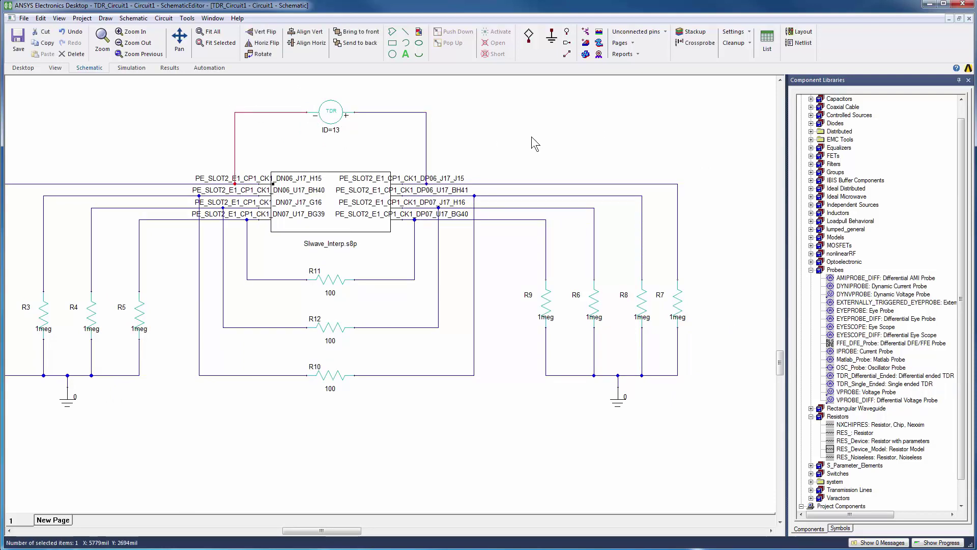
key("ctrl+d")
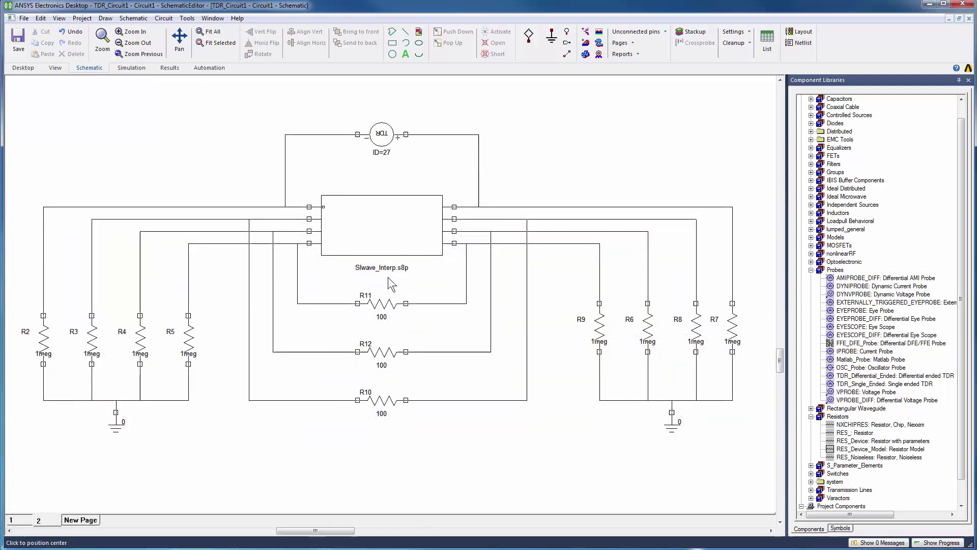
Step: Paste a copy of the TDR circuit onto page 2 and delete its Slwave_Interp.s8p block
left_click(388, 277)
left_click(393, 226)
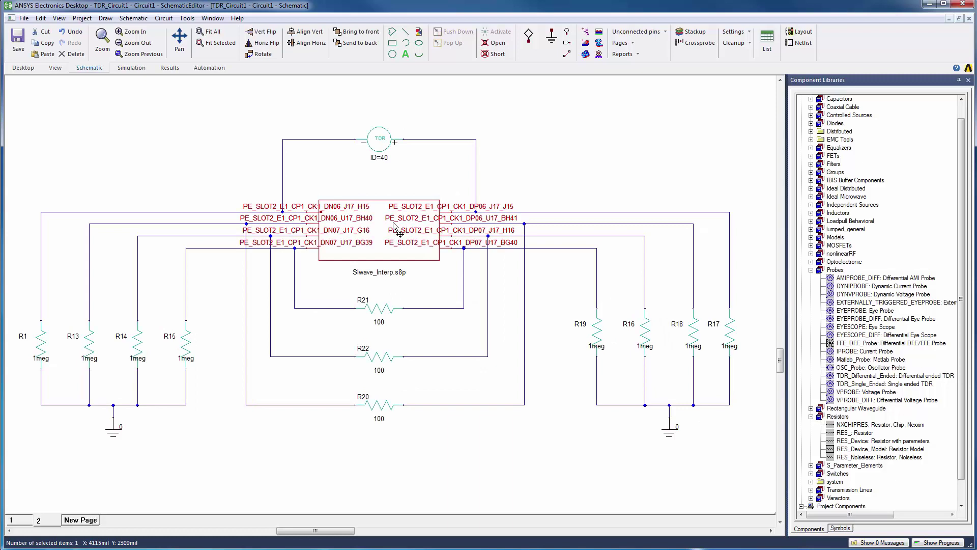
key("Delete")
Step: Place an HFR_Interp.s8p NPort block into the copied circuit
left_click(808, 528)
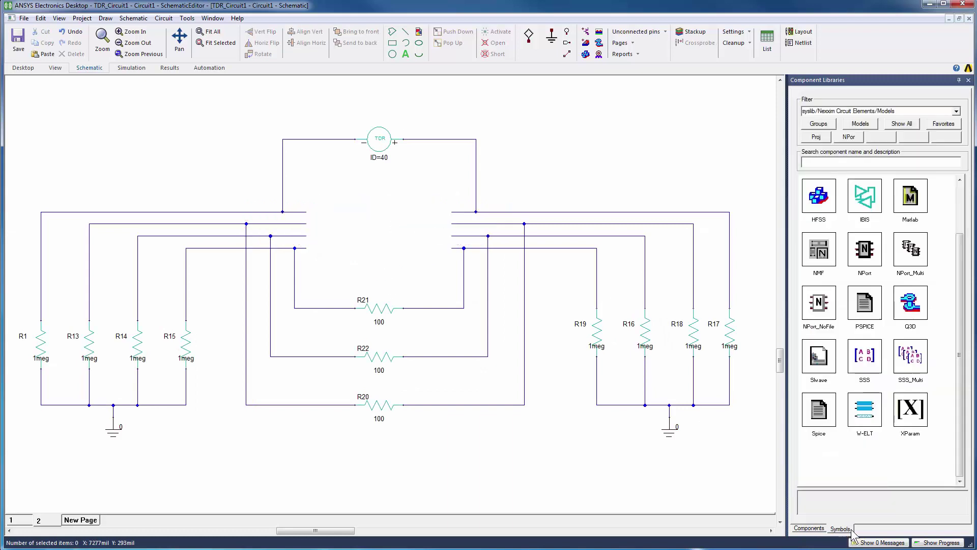
left_click(864, 254)
double_click(864, 254)
left_click(608, 342)
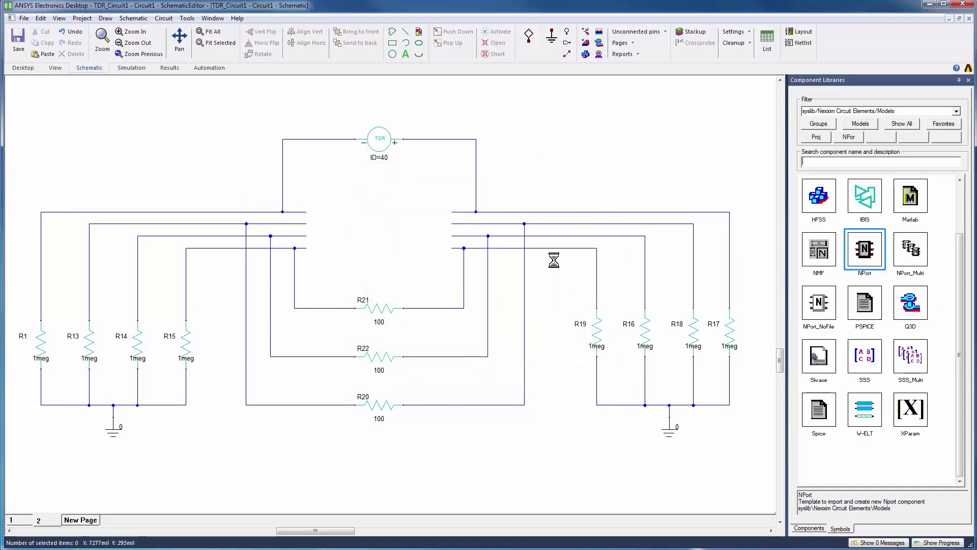
left_click(289, 212)
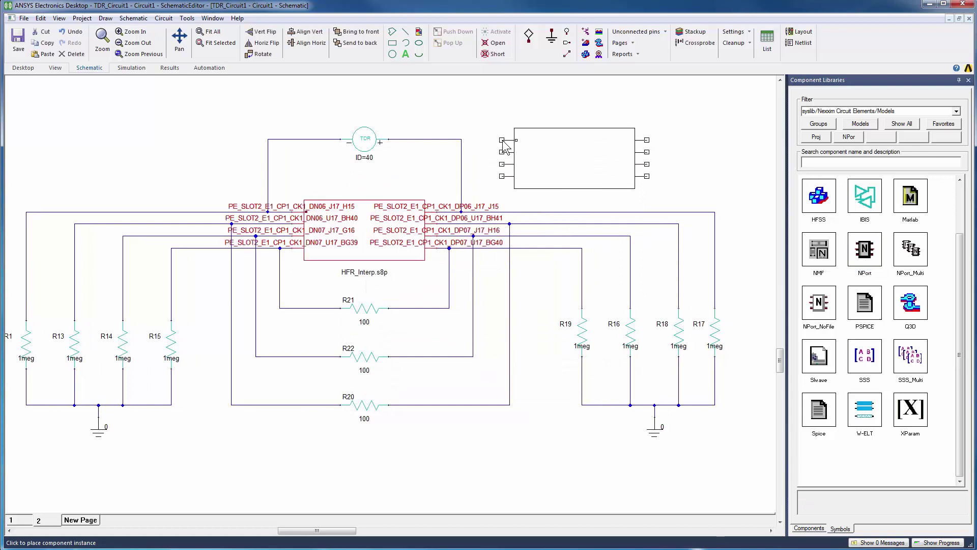
key("Escape")
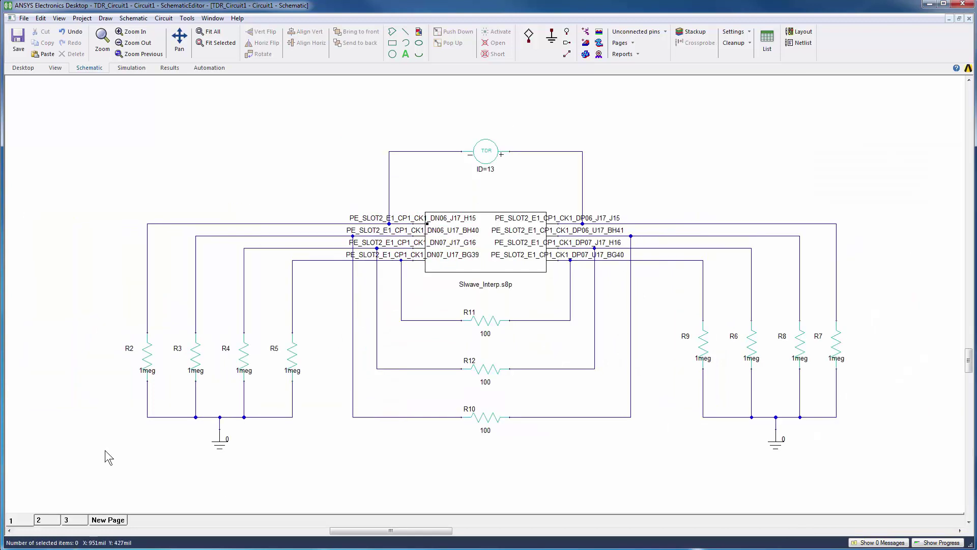
double_click(490, 155)
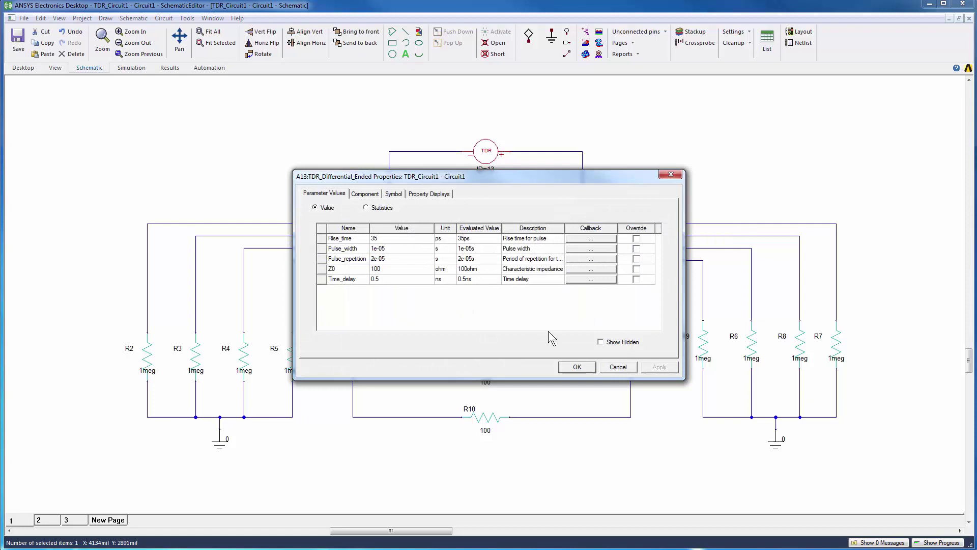
left_click(594, 366)
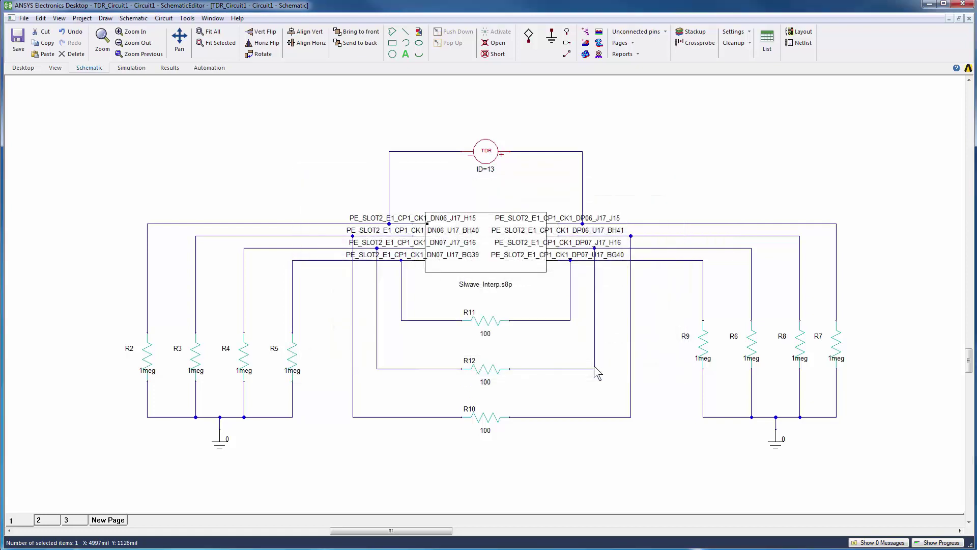
left_click(41, 519)
double_click(459, 139)
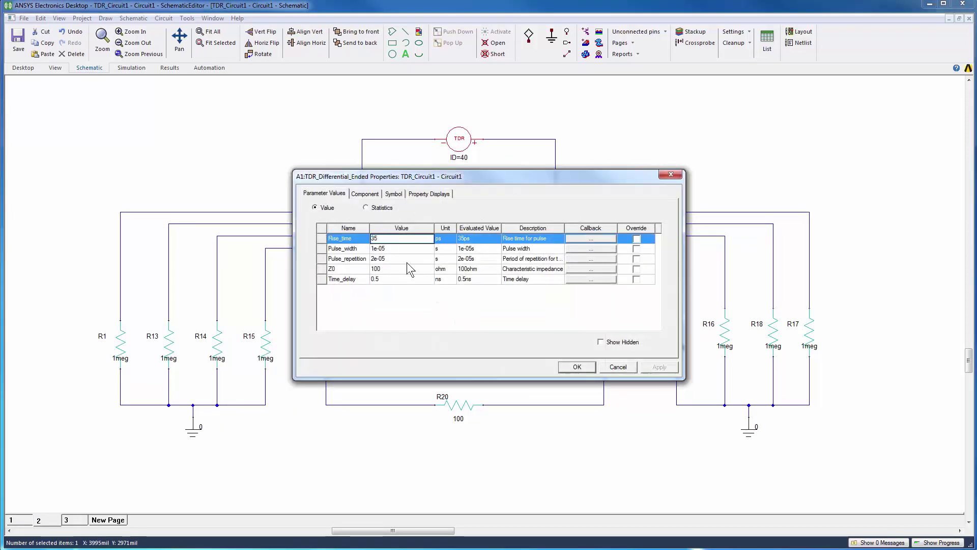
left_click(572, 367)
left_click(66, 519)
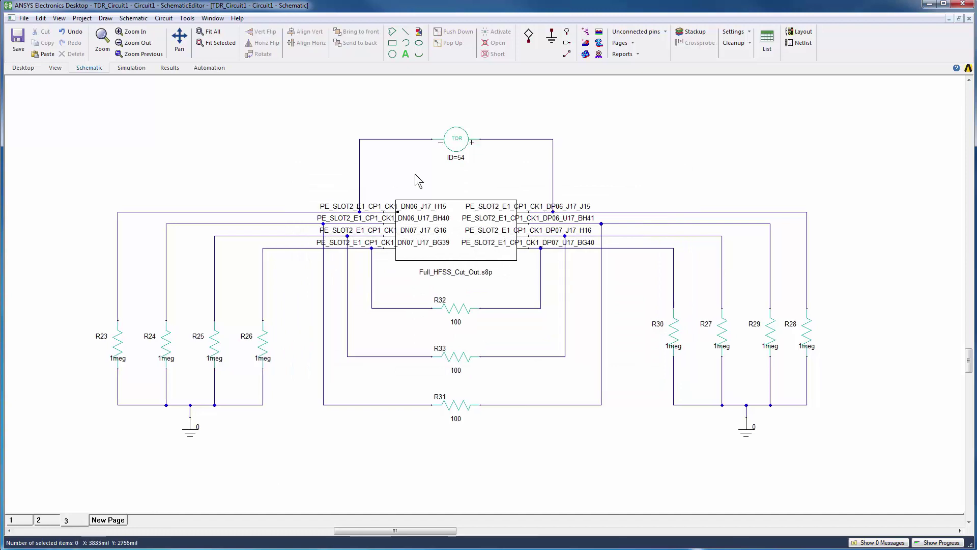
double_click(456, 142)
left_click(405, 236)
left_click(574, 363)
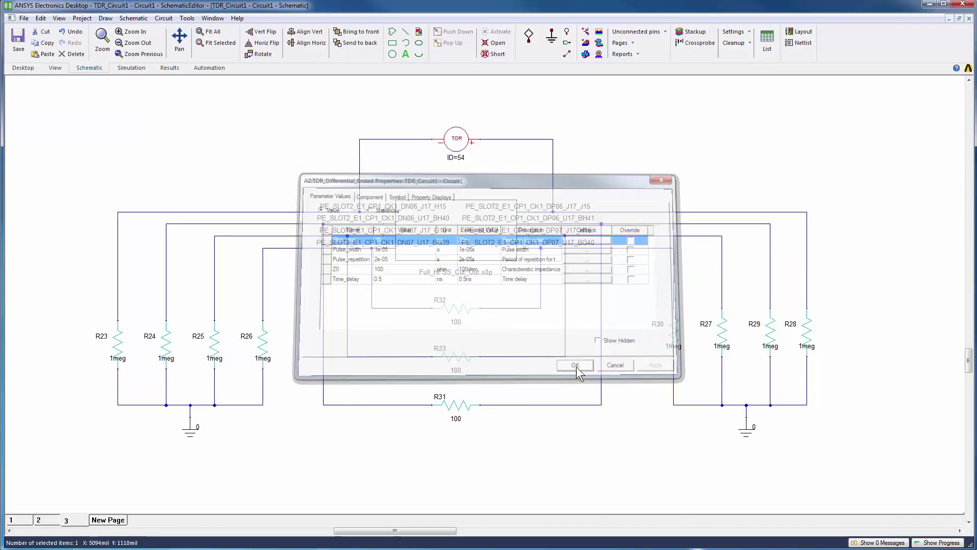
left_click(363, 481)
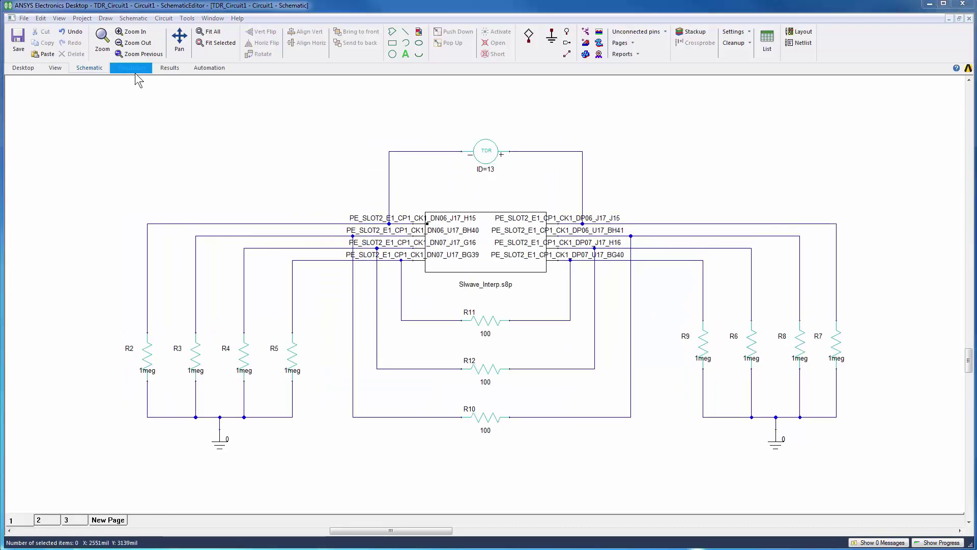
Step: Add a transient analysis with 0.01 ns step and 3 ns stop time, then run it
left_click(136, 73)
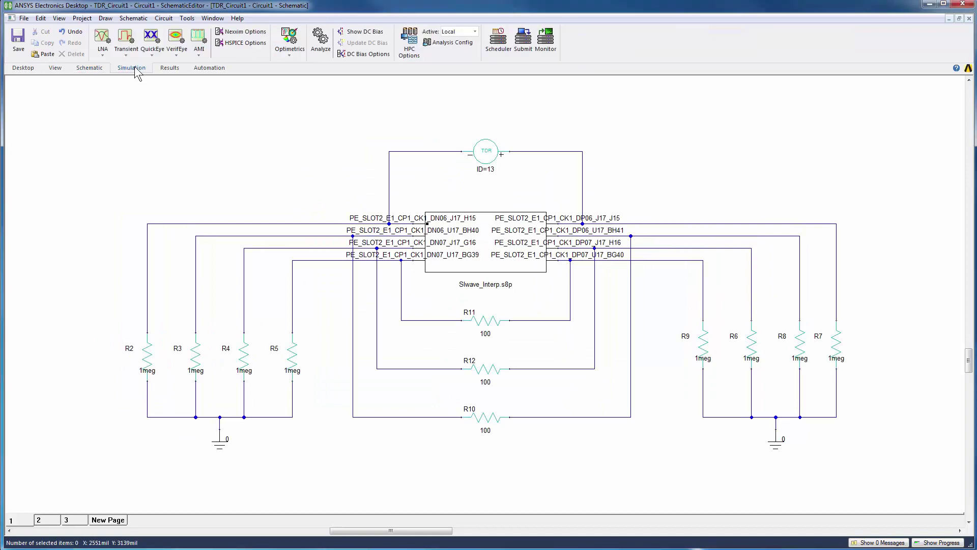
left_click(127, 56)
left_click(128, 136)
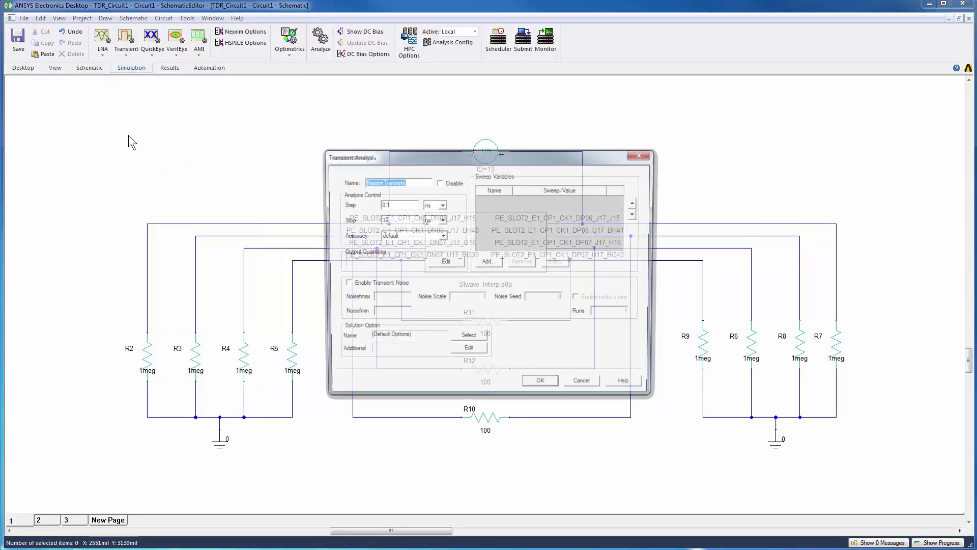
left_click(388, 203)
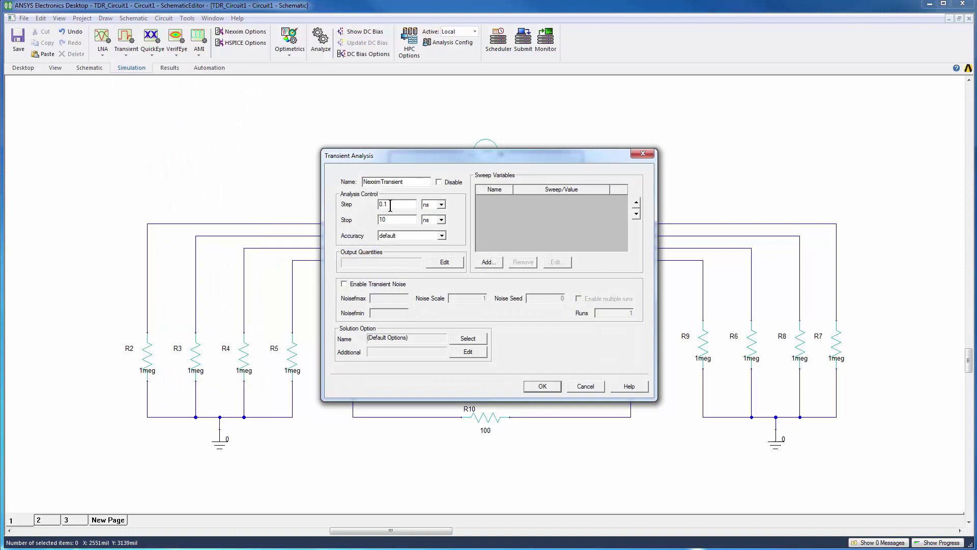
double_click(387, 219)
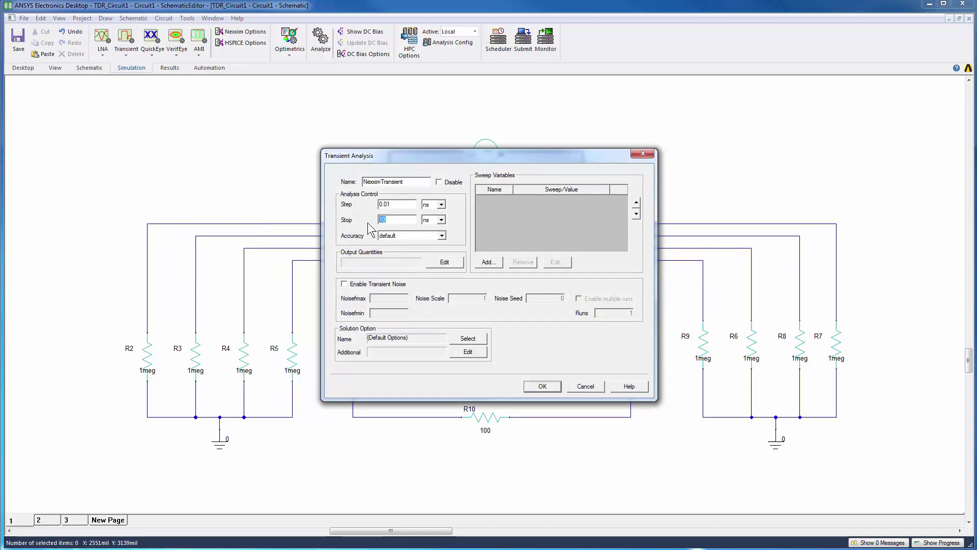
type("3")
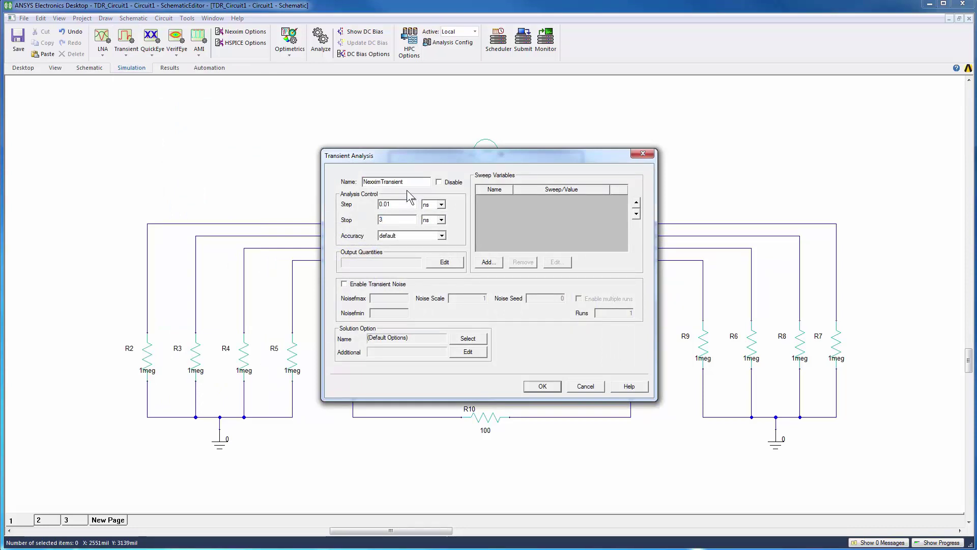
left_click(552, 385)
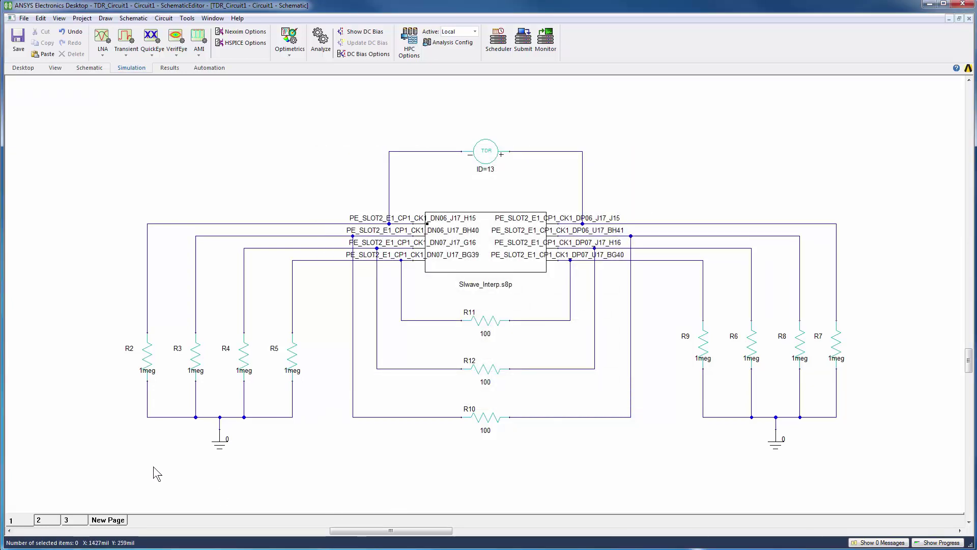
left_click(320, 46)
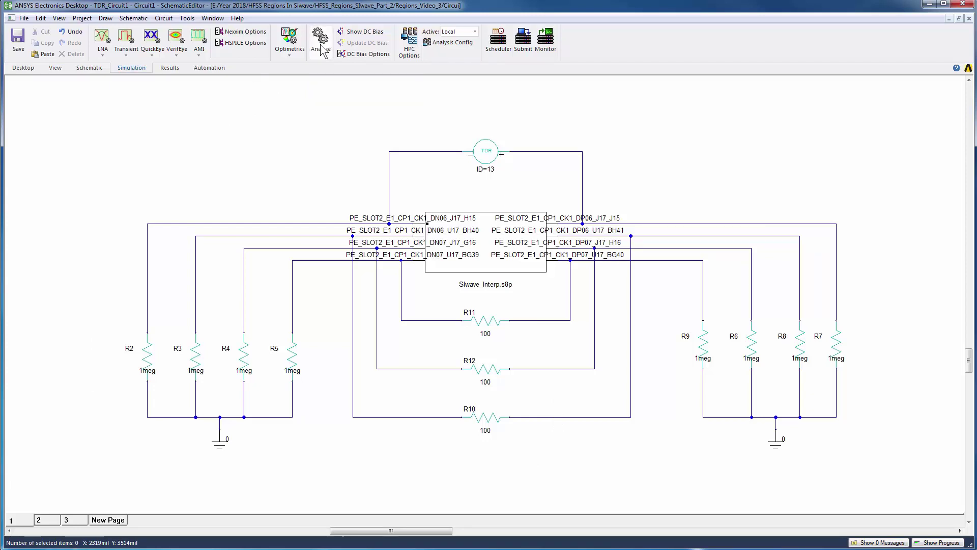
Step: Set up a 2D Device Properties report with O(a13:zdiff), O(a40:zdiff) and O(a54:zdiff) traces
left_click(169, 68)
left_click(234, 55)
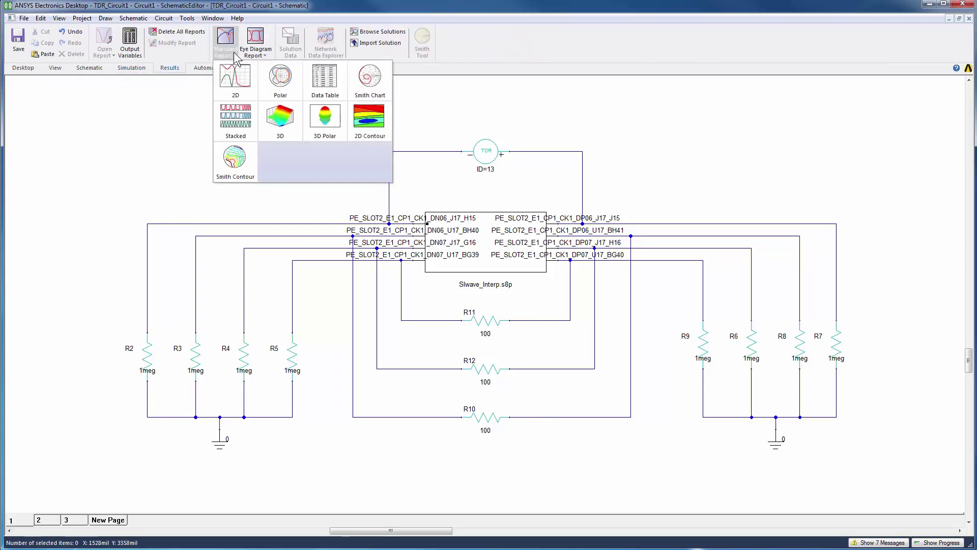
left_click(231, 80)
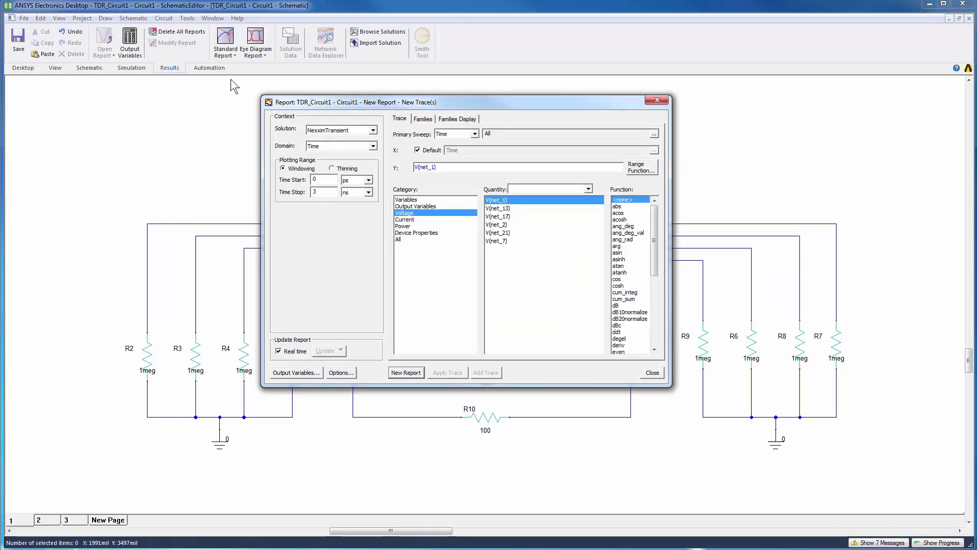
left_click(415, 234)
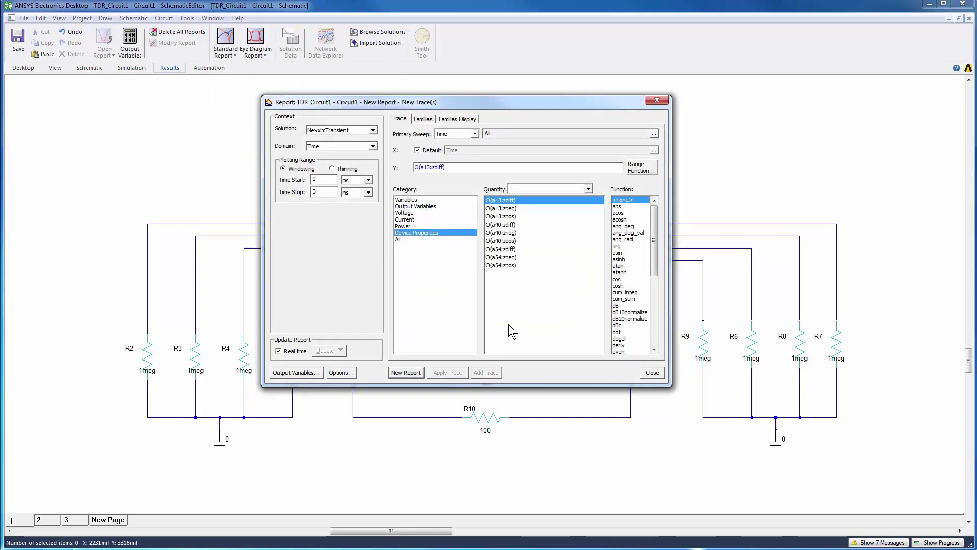
left_click(511, 224, "ctrl")
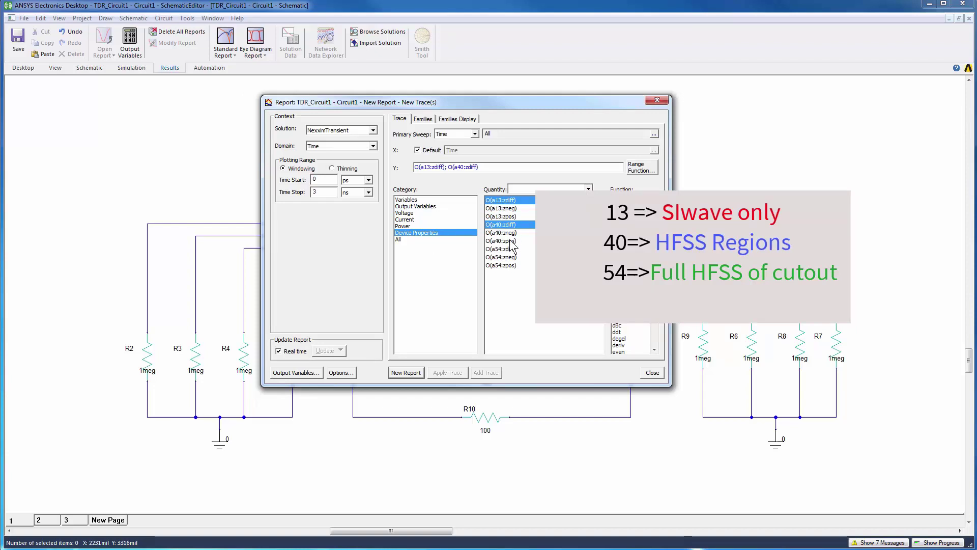
left_click(509, 249, "ctrl")
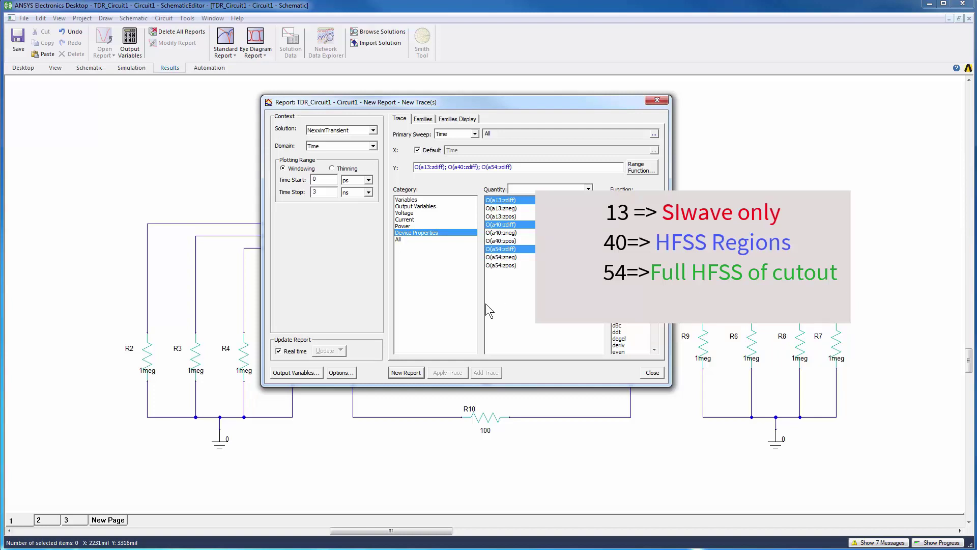
Step: Create Transient Device Properties Plot 1 showing the three zdiff curves over 0–3 ns
left_click(406, 373)
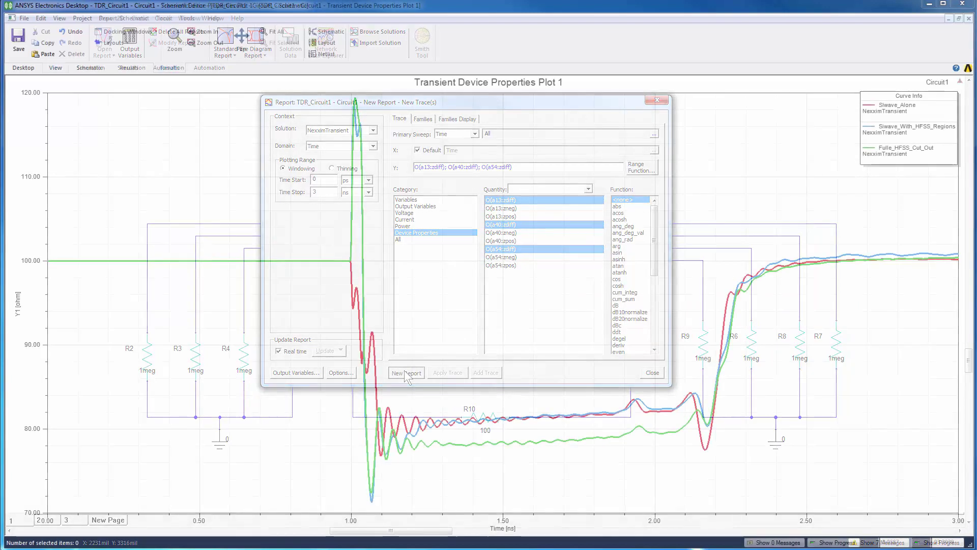